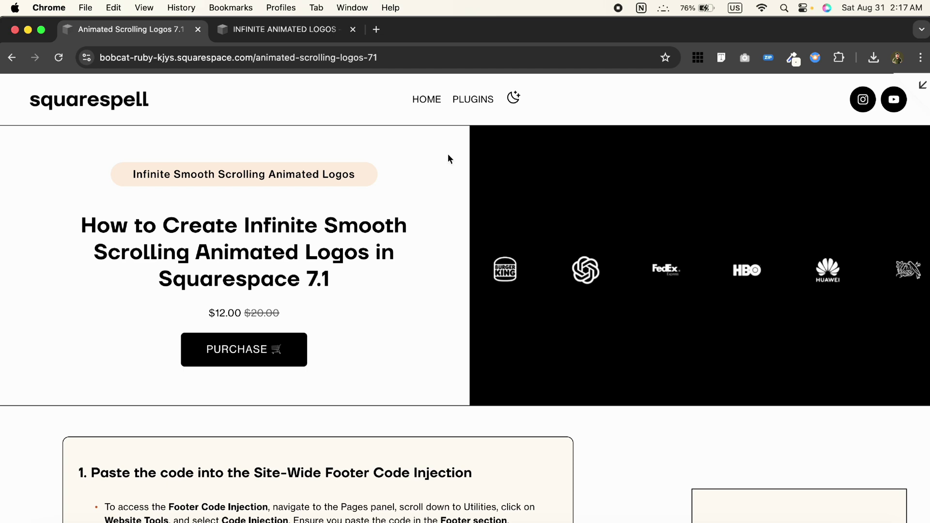
Switch to the 'INFINITE ANIMATED LOGOS' browser tab showing Website Tools
click(306, 32)
Enter edit mode, add a section at the page bottom and browse People layouts
click(244, 102)
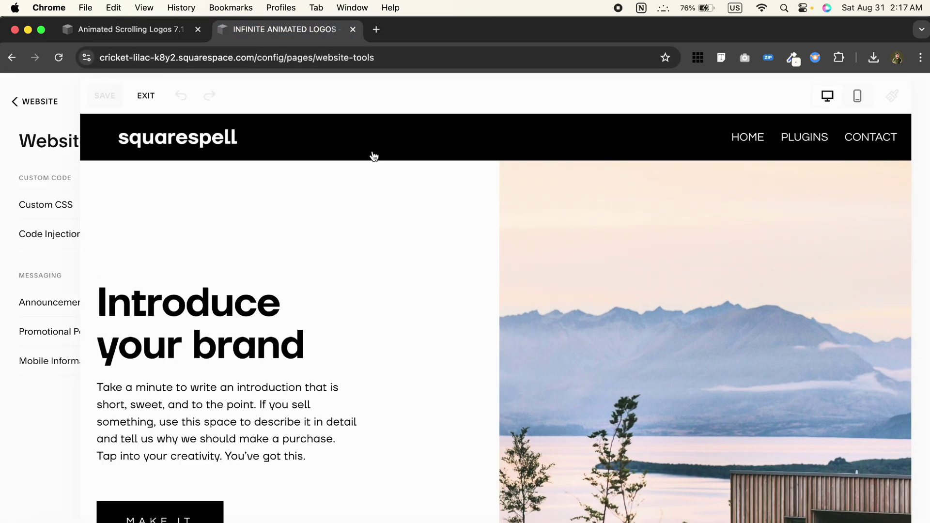
scroll(357, 296, down, 8)
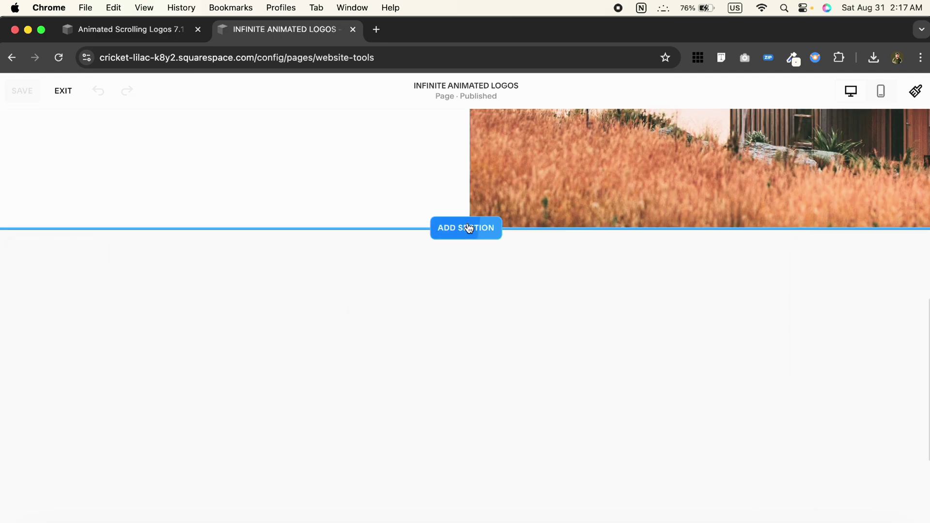
click(466, 231)
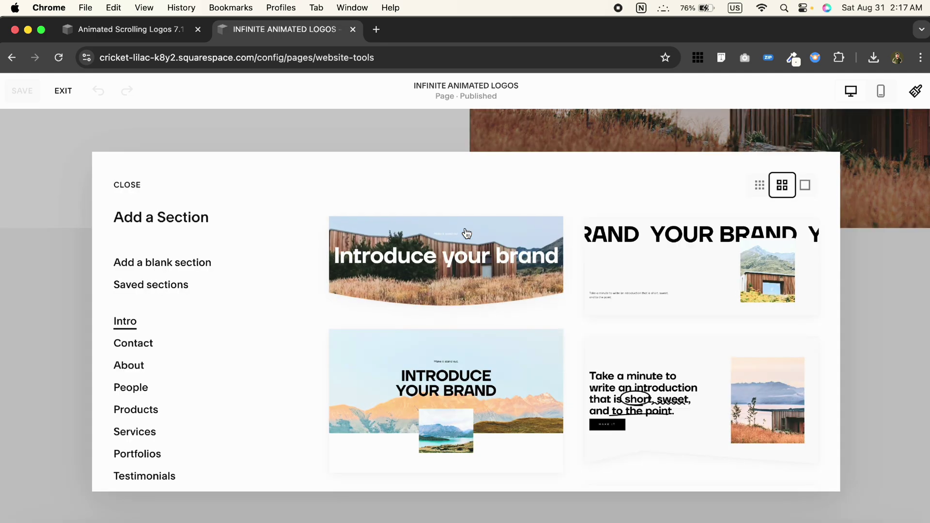
click(125, 387)
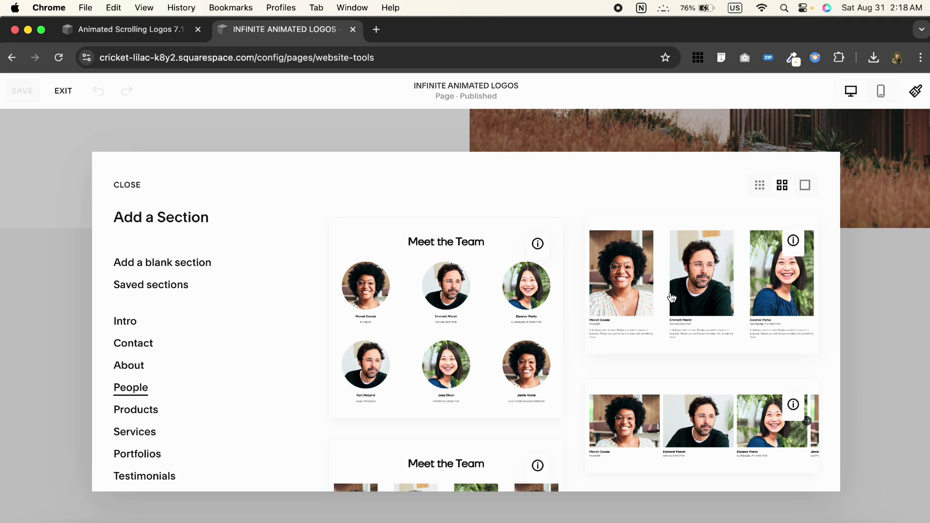
Insert the Meet the Team layout and give it the black BRIGHT 1 colour theme
click(672, 297)
click(821, 210)
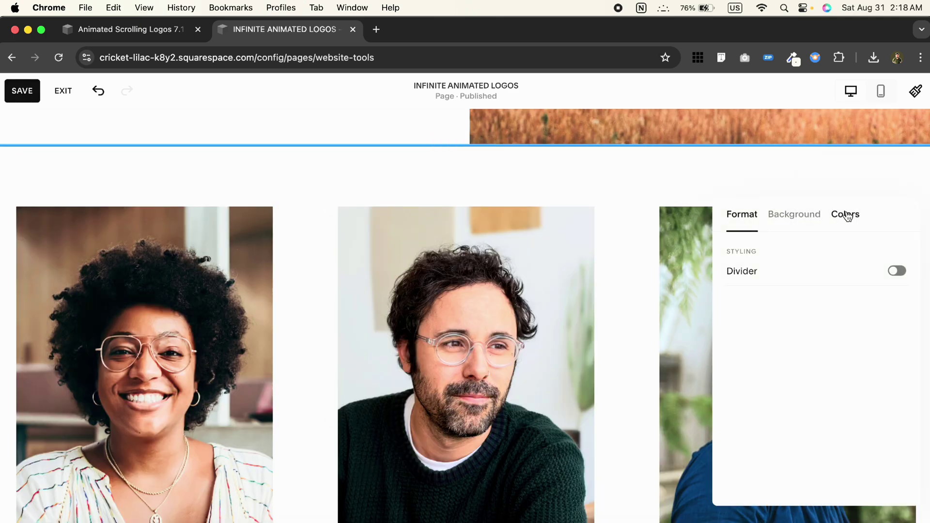
click(846, 214)
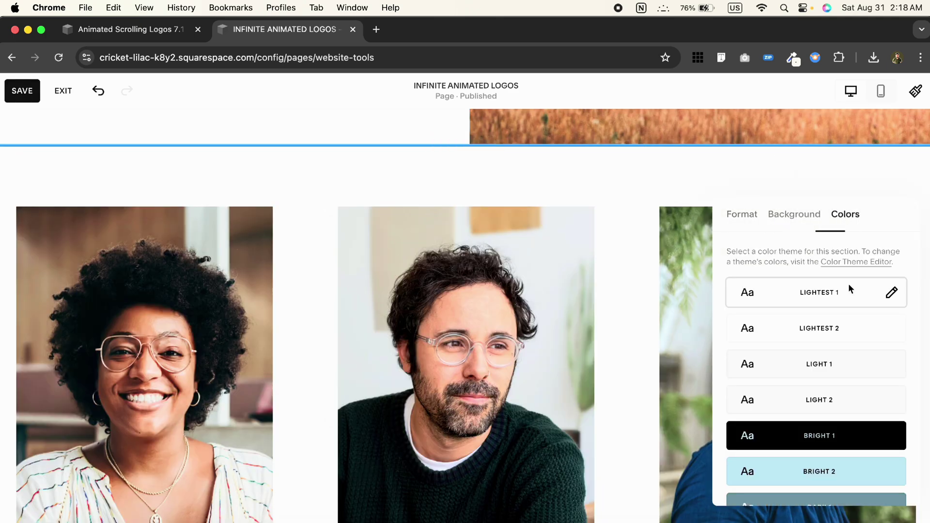
click(854, 437)
In content settings, hide the image titles and turn the section Title on
click(765, 259)
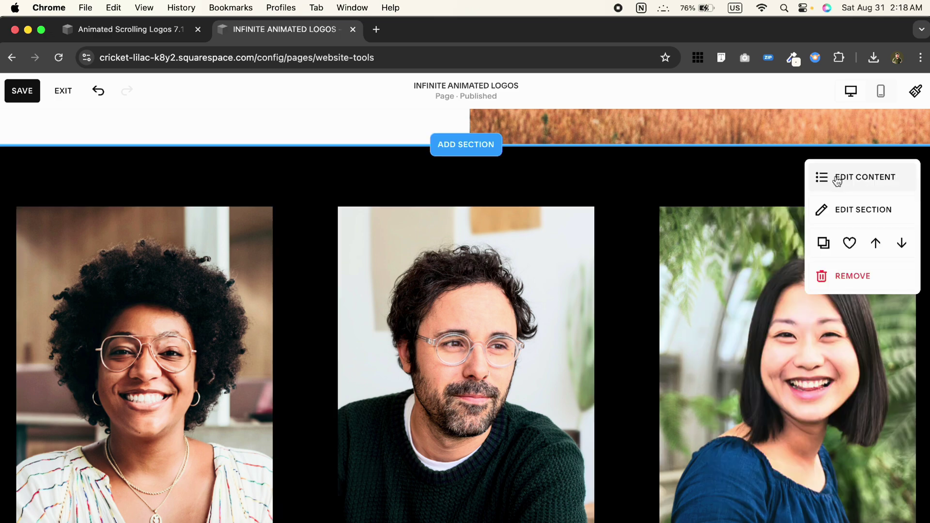
click(858, 179)
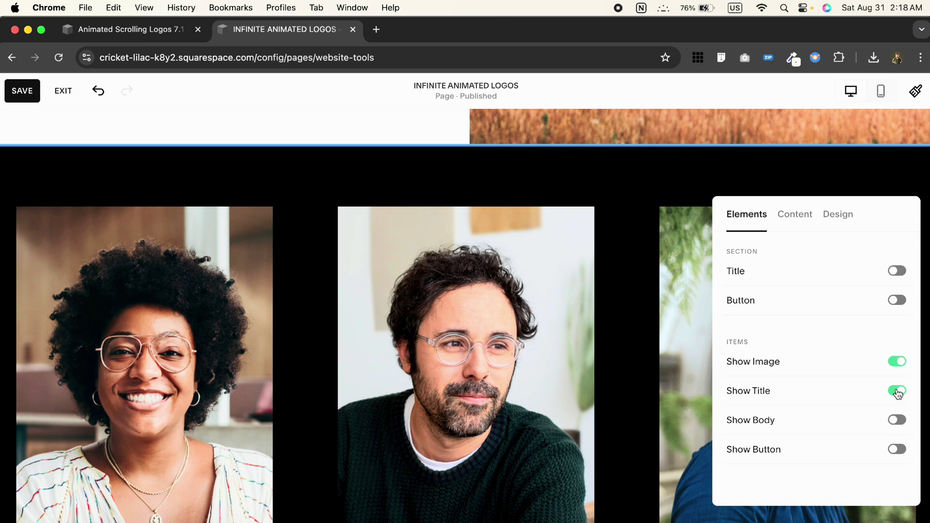
click(898, 392)
click(896, 272)
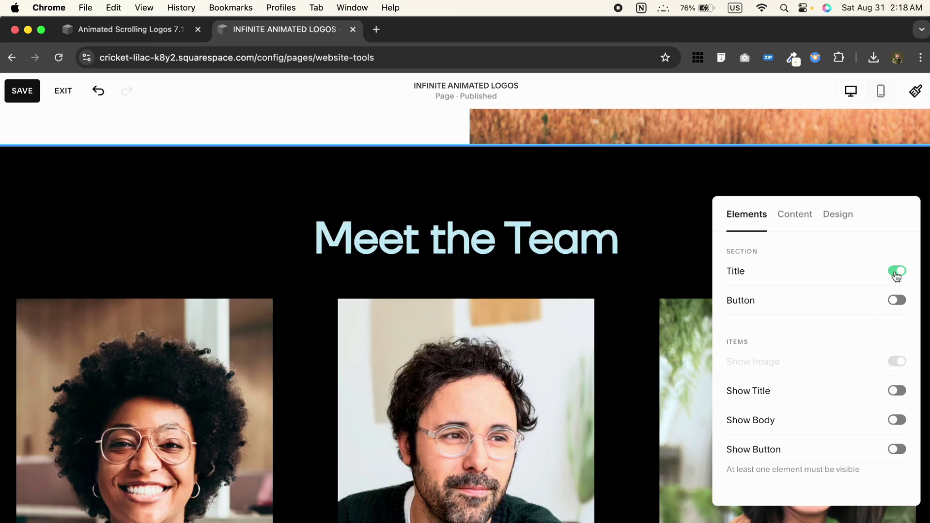
Delete the 'Meet the Team' heading text and return to the content list
click(795, 214)
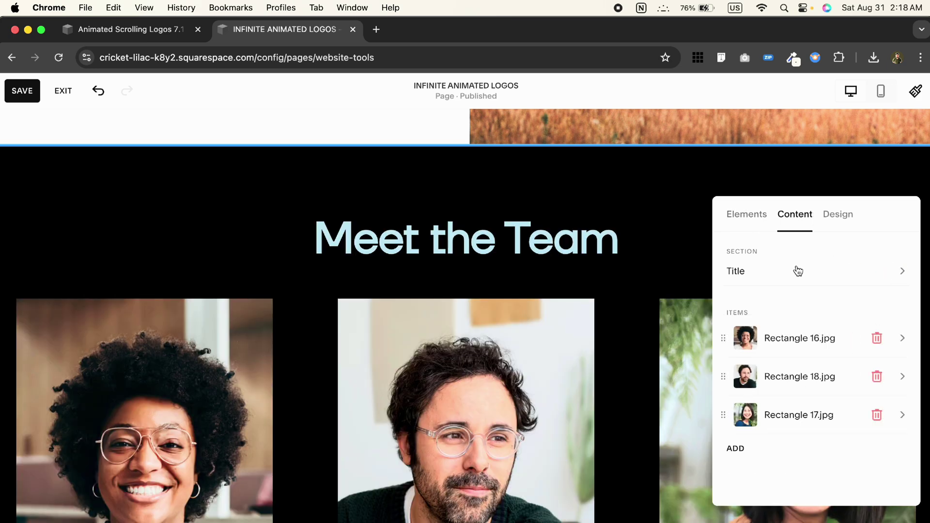
click(796, 276)
click(815, 339)
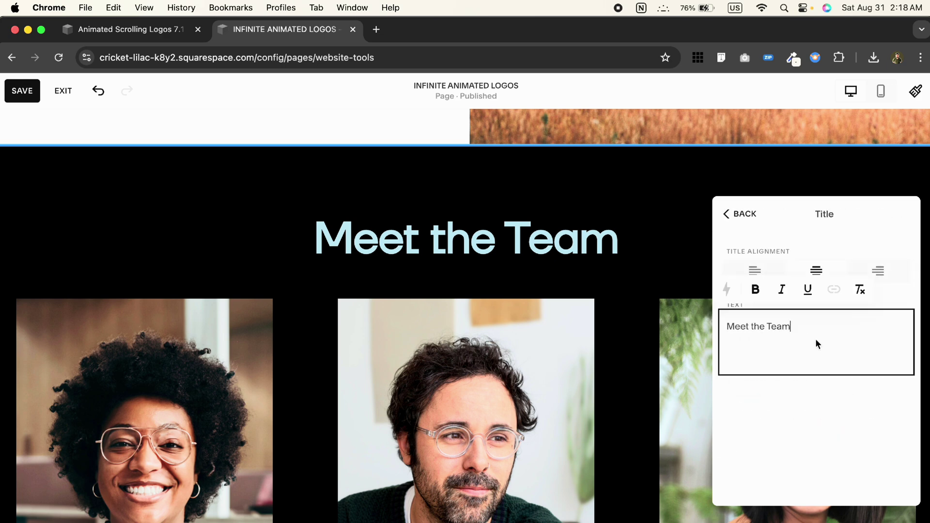
key(super+a)
key(BackSpace)
click(742, 214)
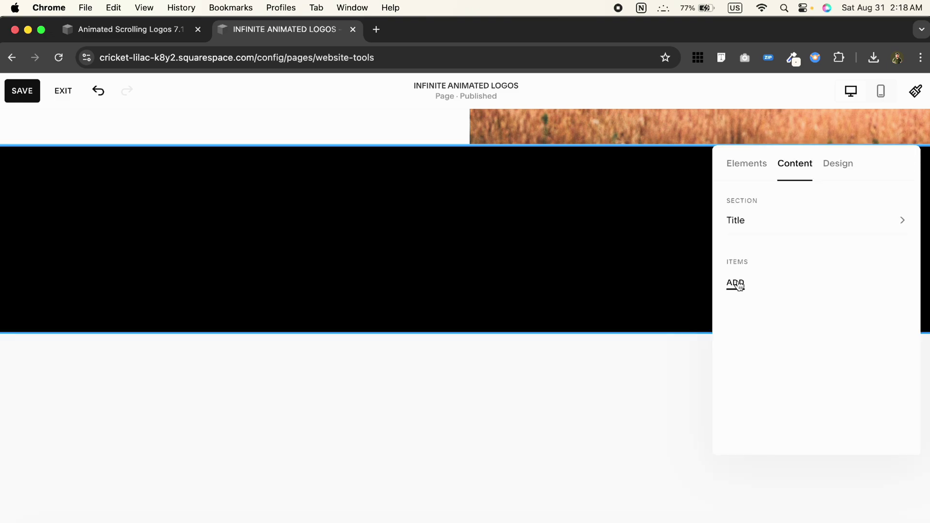
Add a new content item and pick a logo image from the library for it
click(739, 285)
click(798, 289)
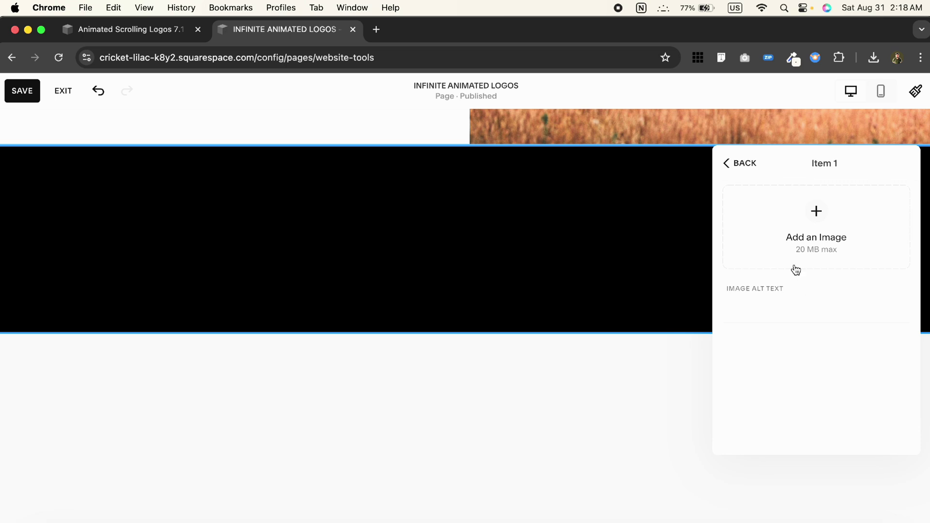
click(775, 243)
click(781, 302)
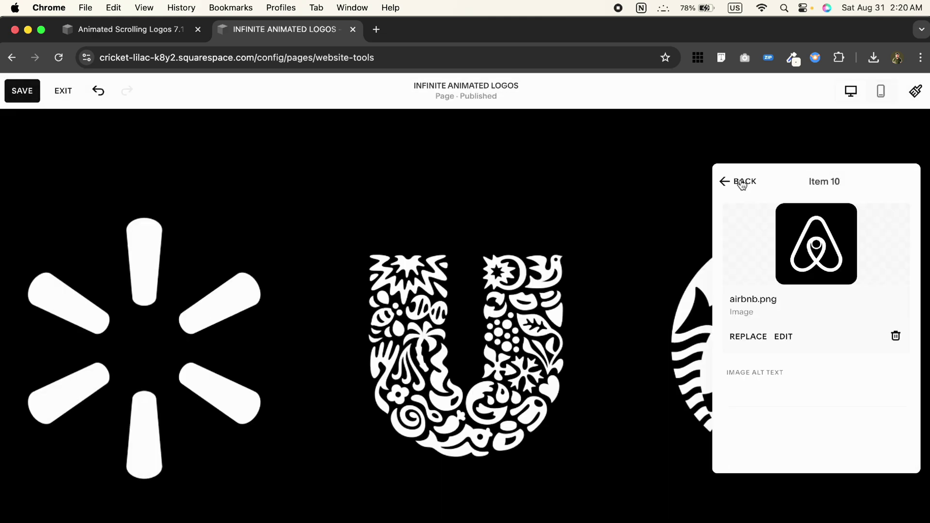
scroll(799, 273, down, 3)
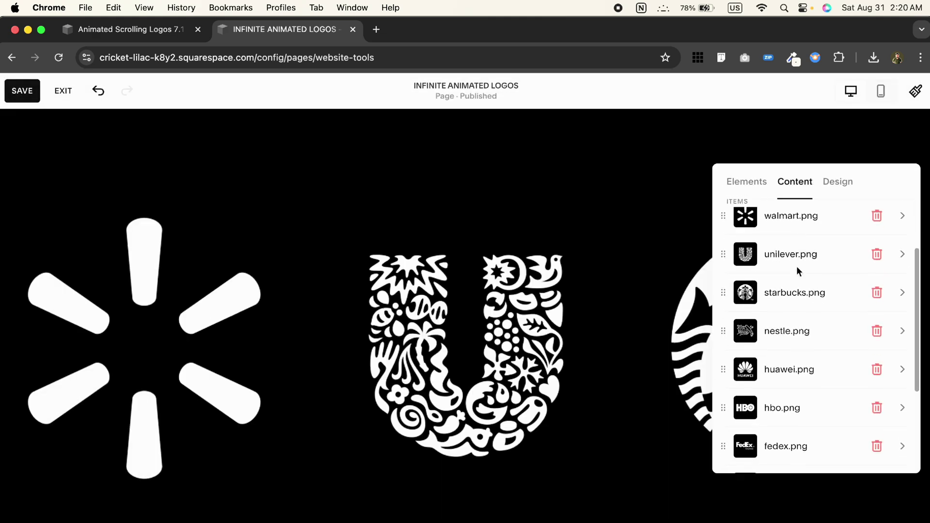
scroll(799, 273, down, 3)
scroll(799, 272, up, 5)
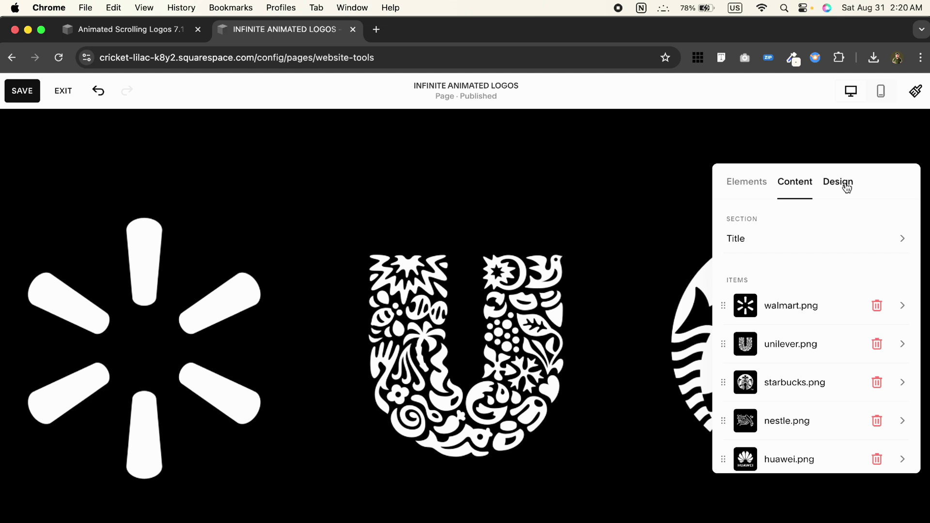
Lay the logos out in six columns with a 3:2 image crop
click(838, 182)
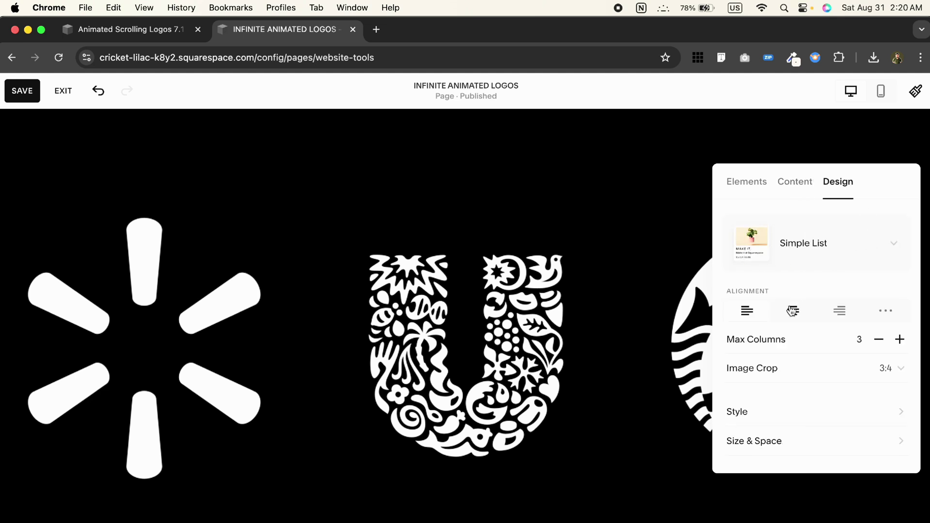
click(900, 340)
click(899, 339)
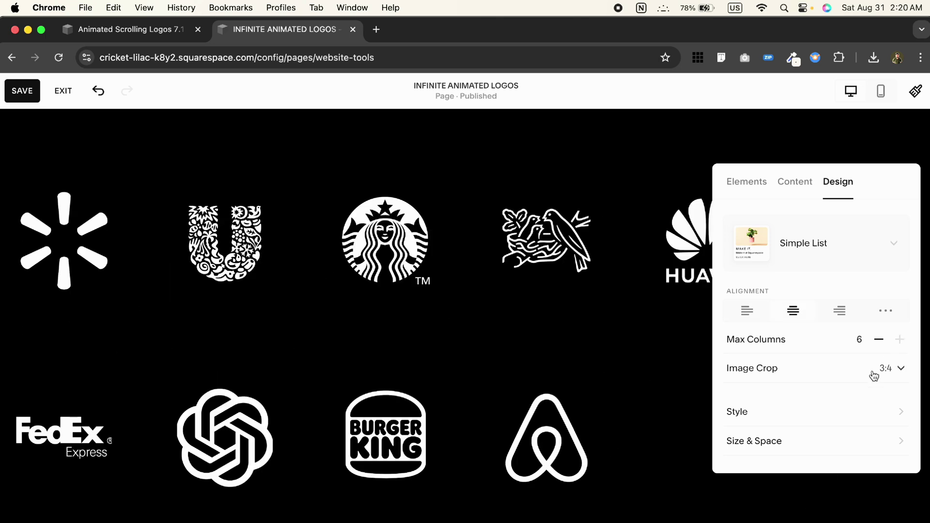
click(873, 372)
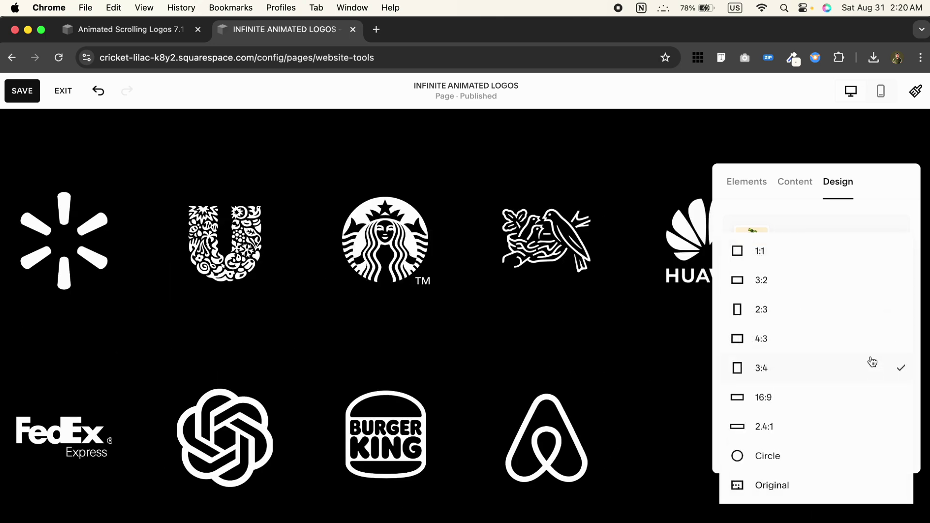
click(839, 282)
click(801, 349)
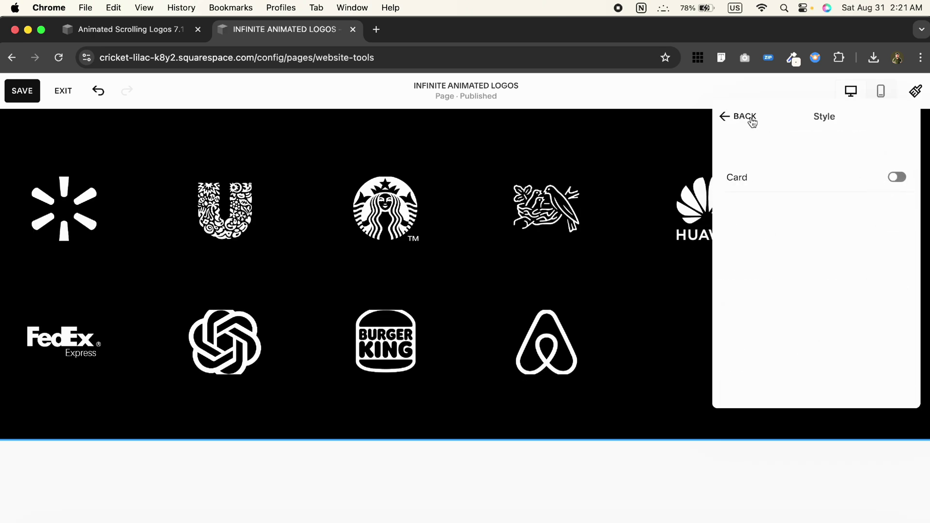
click(745, 116)
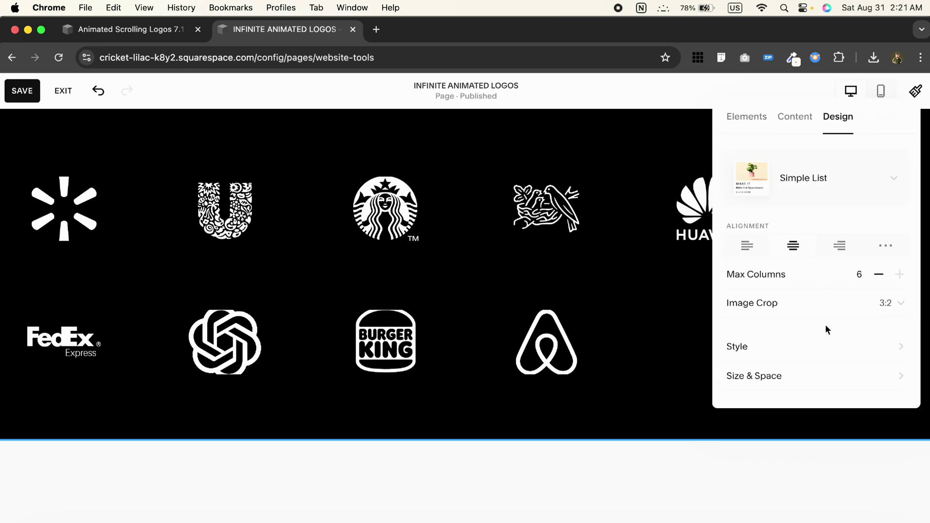
Set logo media width to custom 70% and Space Between Items to S
click(833, 380)
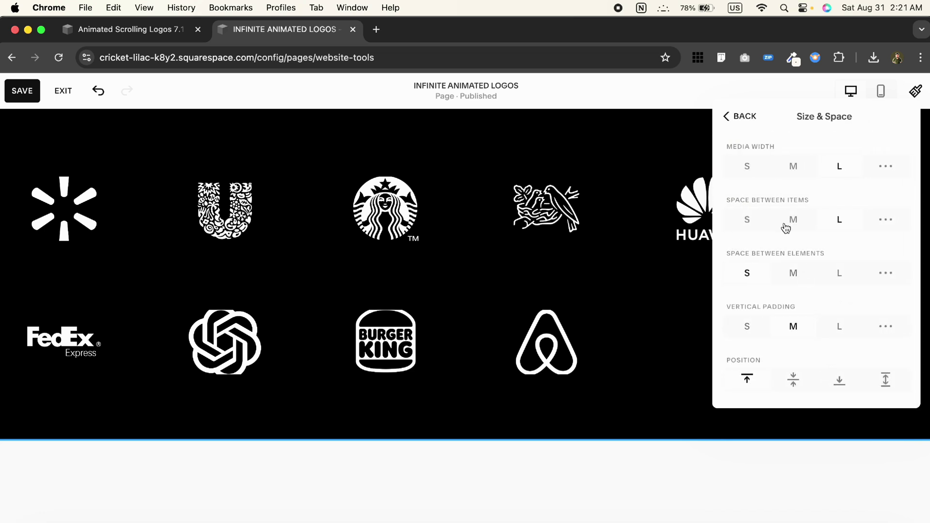
click(746, 170)
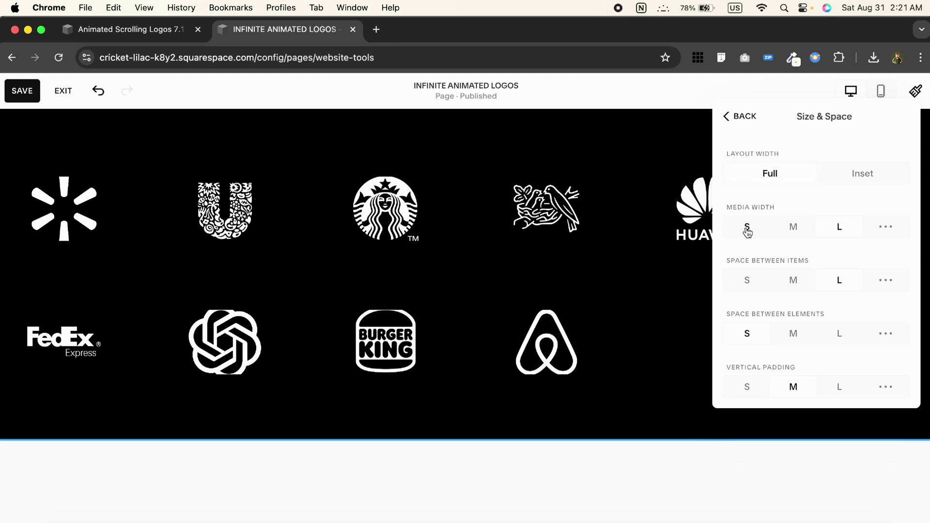
click(885, 227)
drag(799, 245, 817, 245)
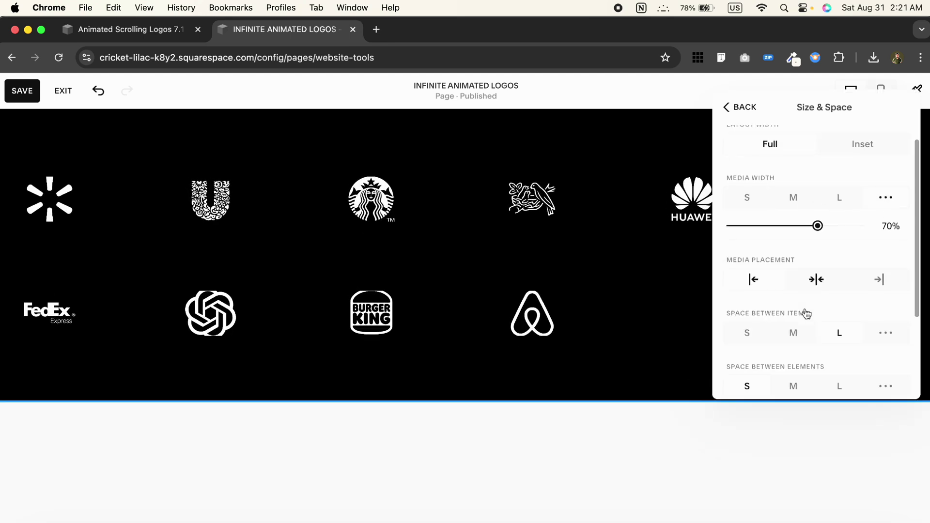
scroll(813, 255, down, 2)
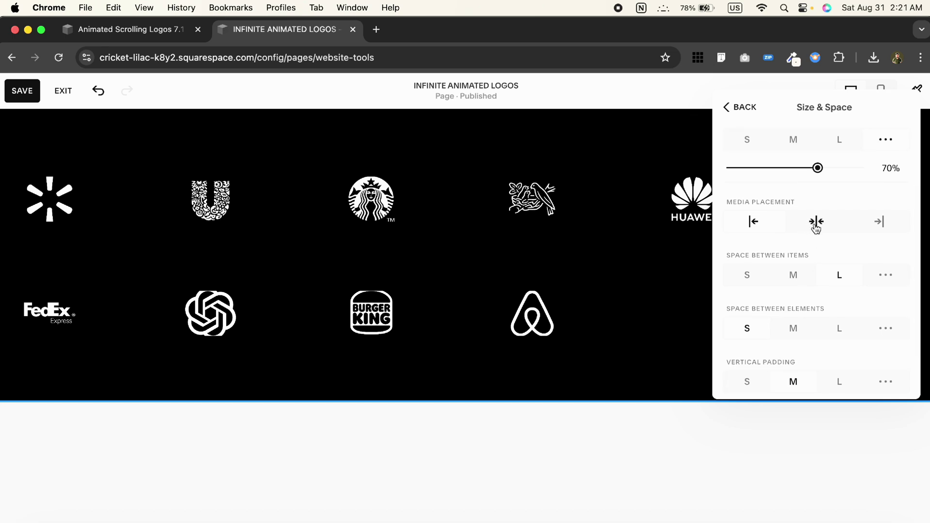
scroll(816, 225, down, 1)
click(749, 221)
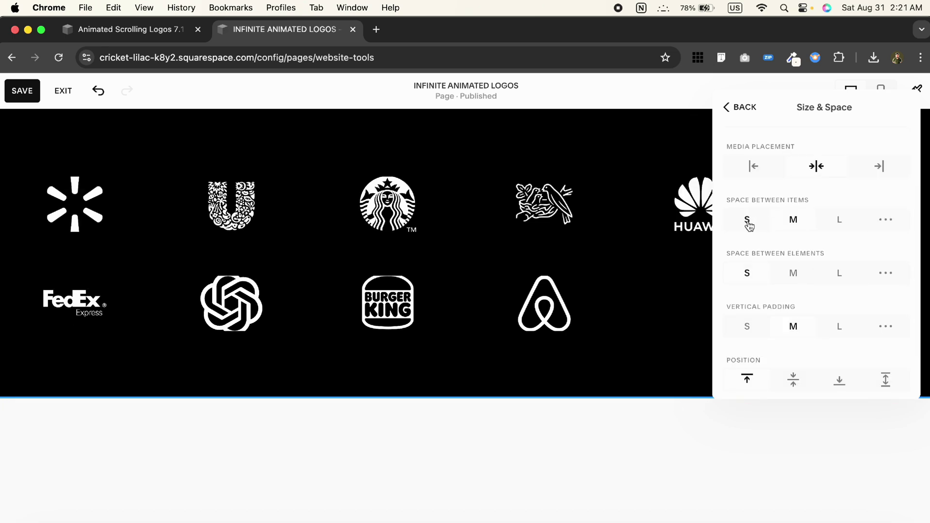
scroll(807, 283, down, 1)
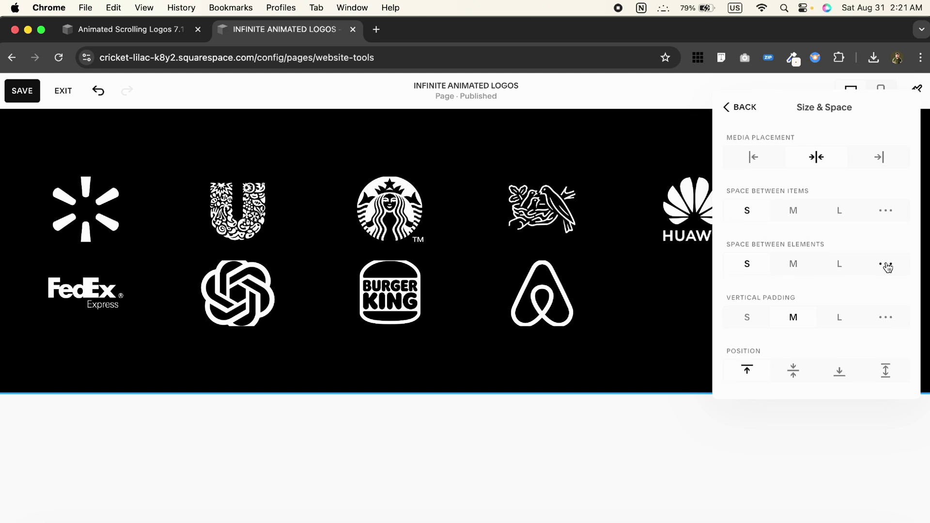
Adjust element spacing and set padding to top 0 and bottom 4vmax
click(886, 264)
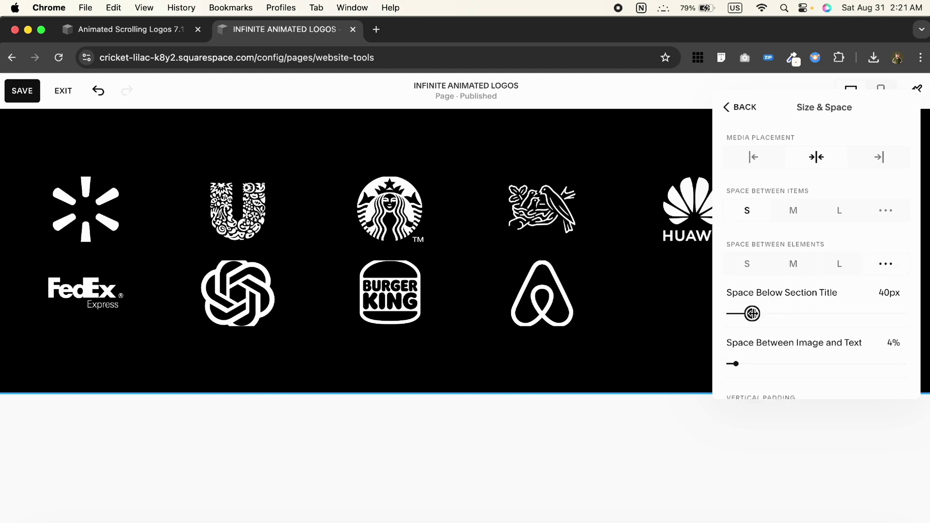
drag(752, 313, 782, 313)
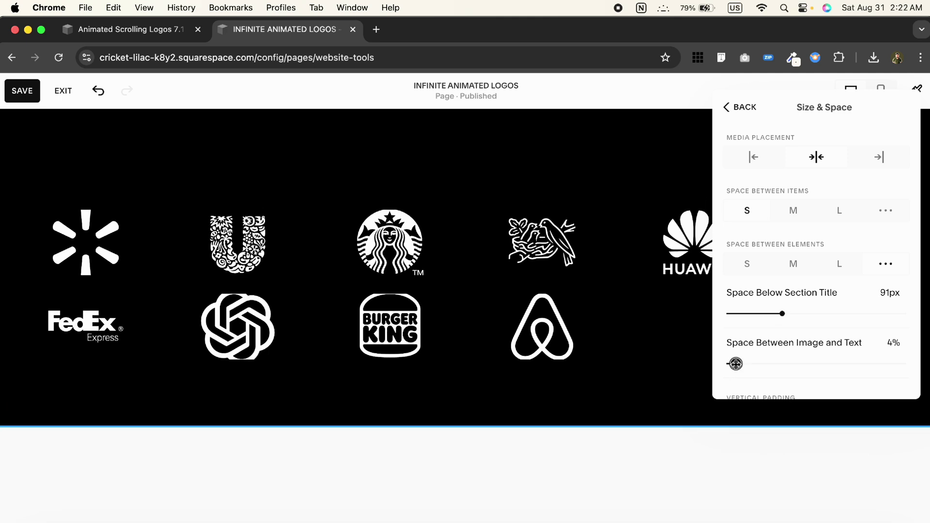
drag(736, 363, 726, 363)
scroll(796, 326, down, 3)
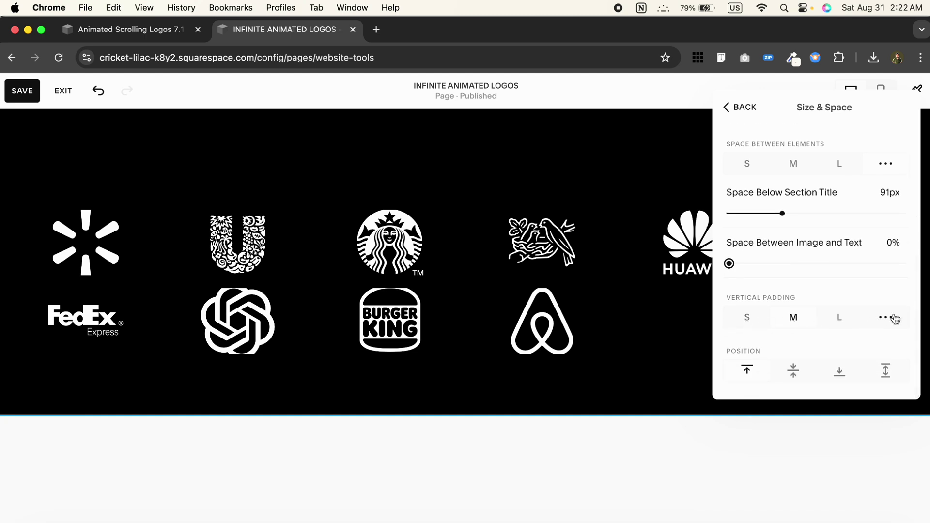
click(886, 317)
scroll(807, 276, down, 3)
drag(790, 315, 727, 316)
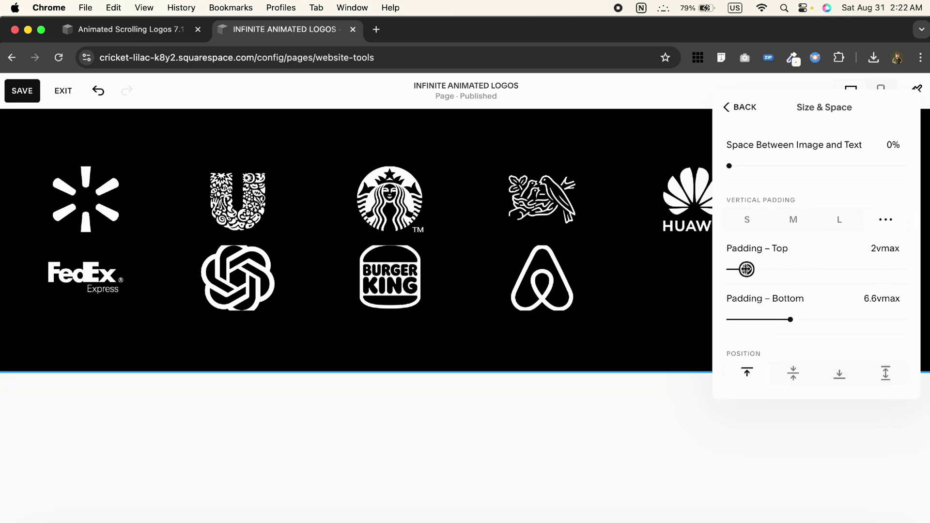
drag(791, 365, 763, 365)
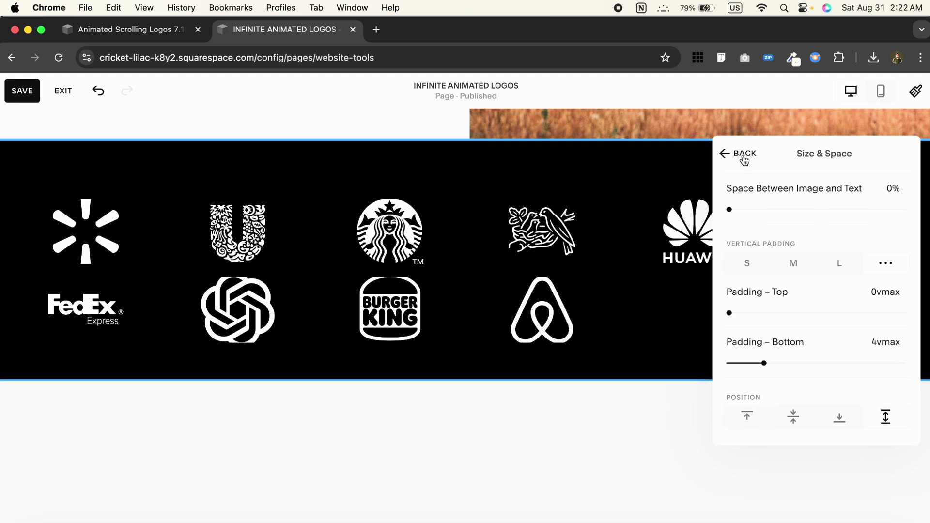
Save the page edits and exit the editor
click(21, 90)
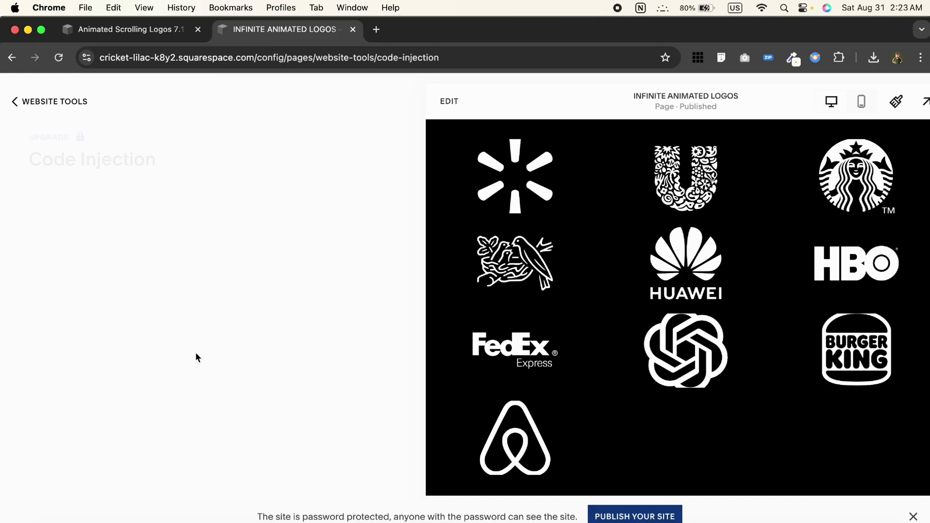
scroll(95, 340, down, 3)
Paste the code block into the Footer code injection field
click(95, 340)
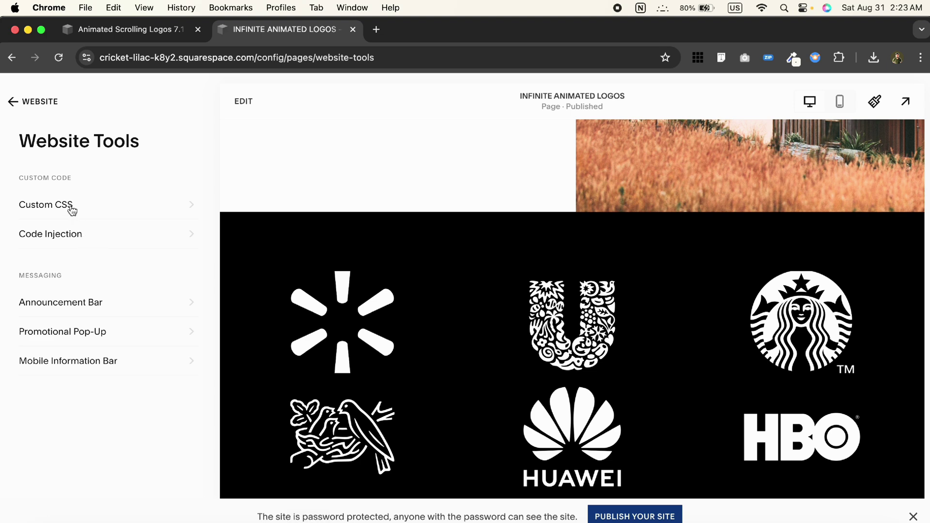
Paste the logo-strip CSS into the Custom CSS editor
click(46, 204)
click(51, 289)
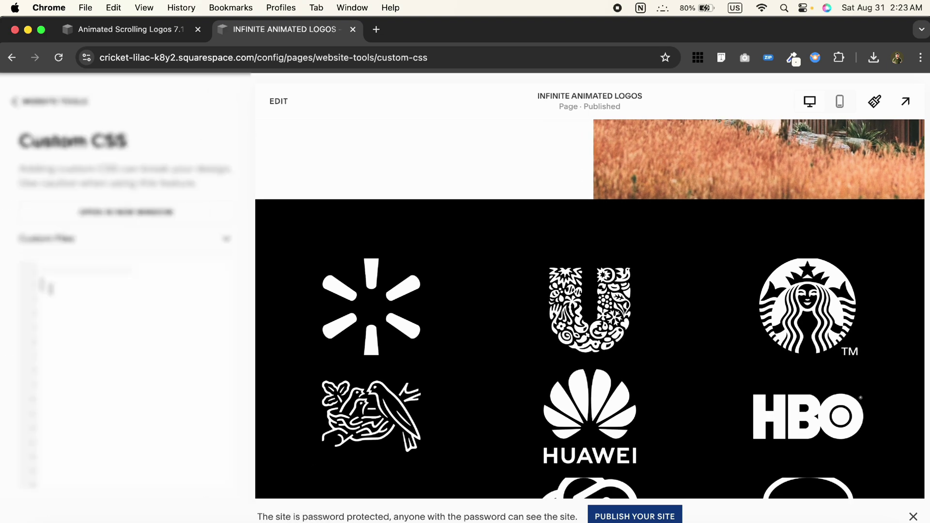
key(super+v)
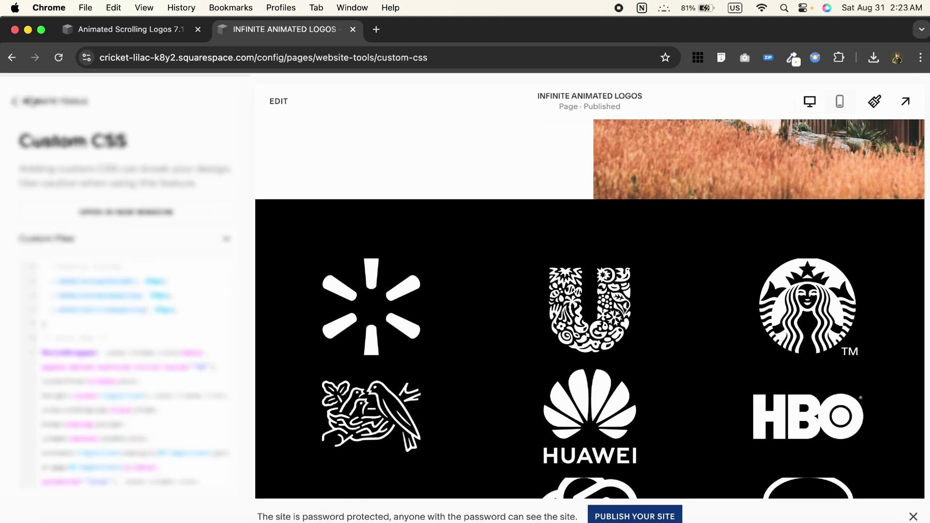